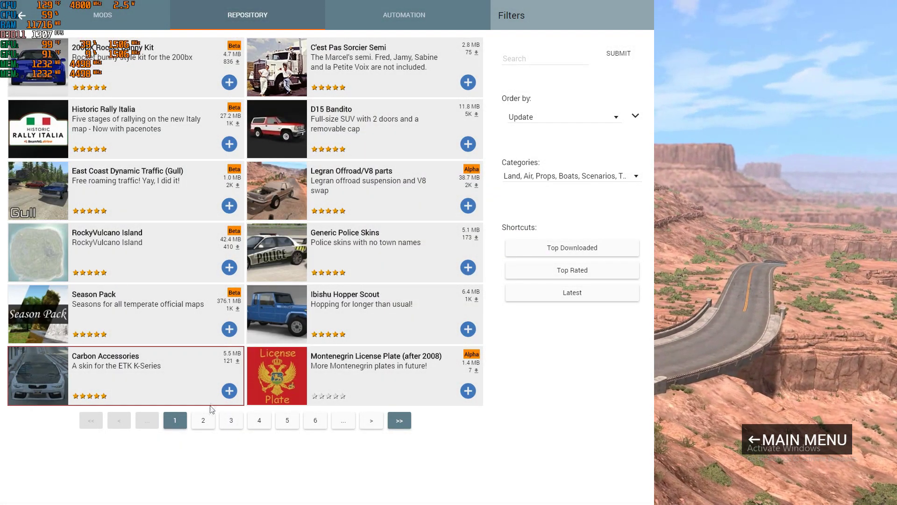
# Subscribe to the D15 Bandito mod in the repository and leave its info page.
pyautogui.click(400, 137)
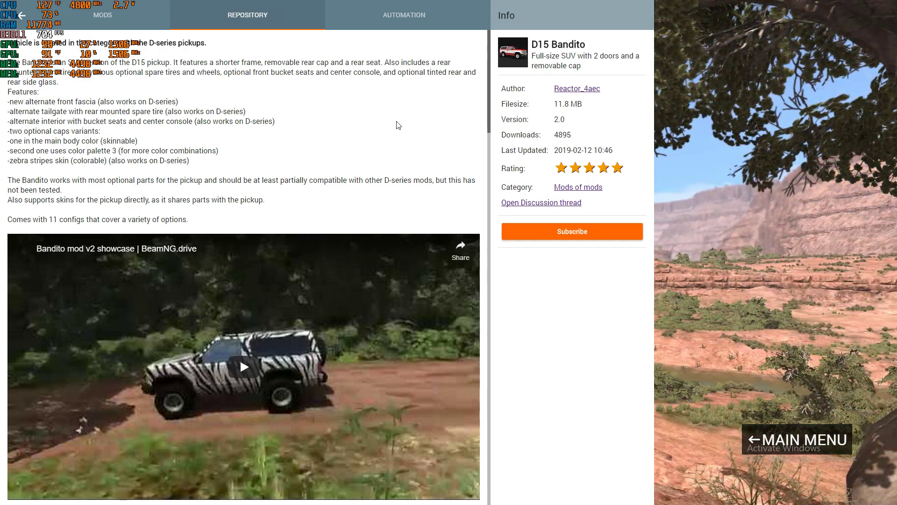
pyautogui.click(550, 233)
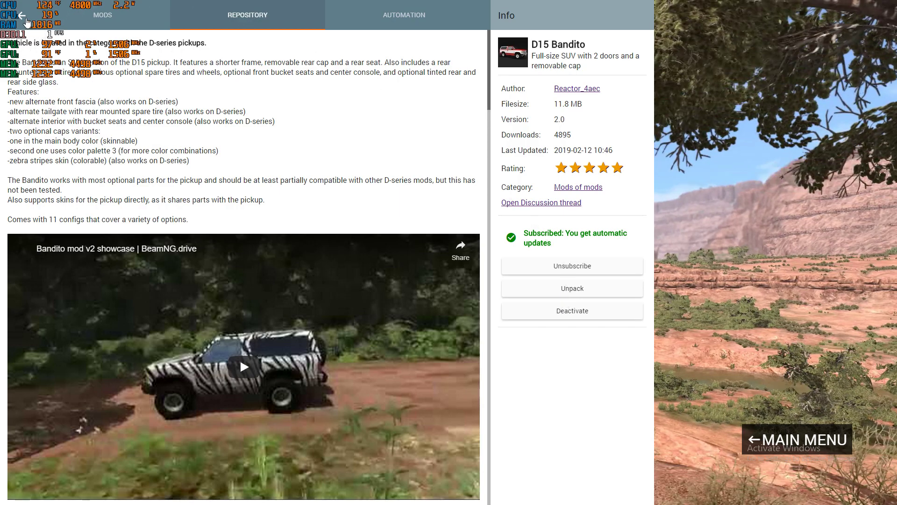
pyautogui.click(26, 23)
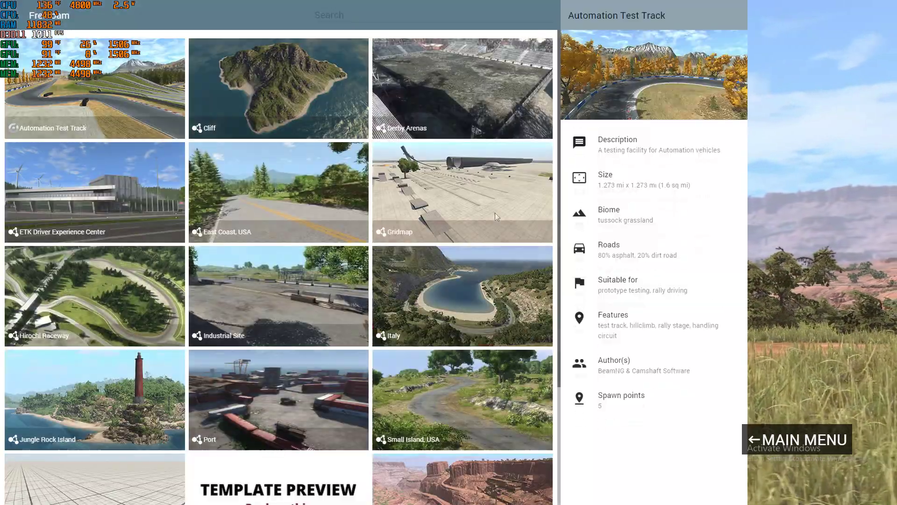
# Load the Grid, Small, Pure map in Freeroam.
pyautogui.scroll(-3, 89, 372)
pyautogui.click(89, 372)
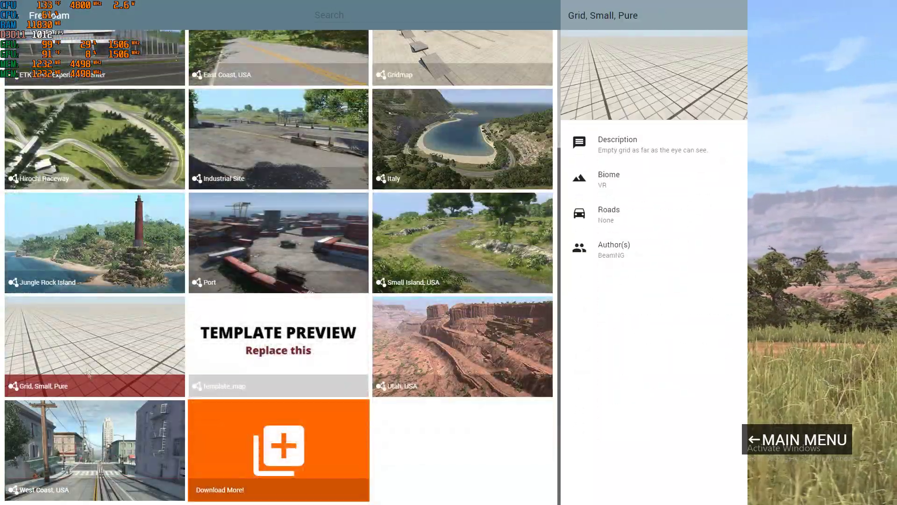
pyautogui.click(89, 373)
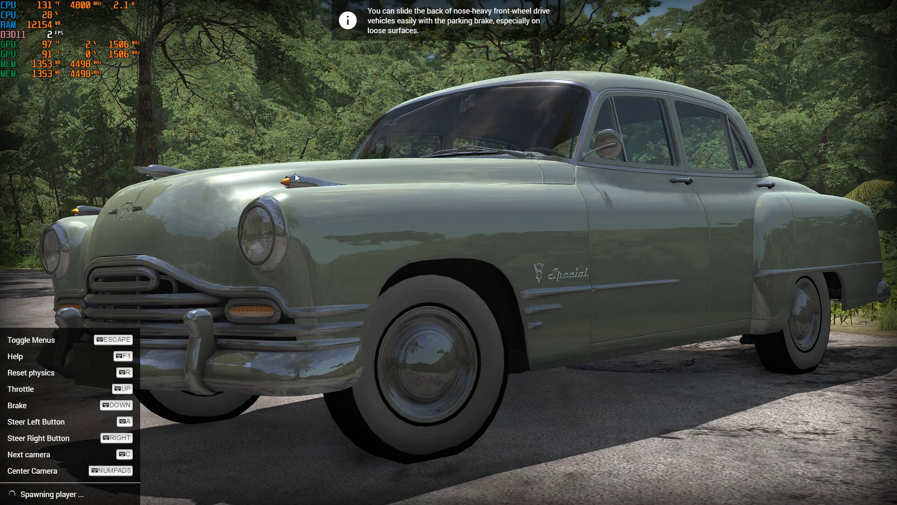
# Replace the current vehicle with the Gavril D-Series Bandito V8 Special (M).
pyautogui.click(9, 100)
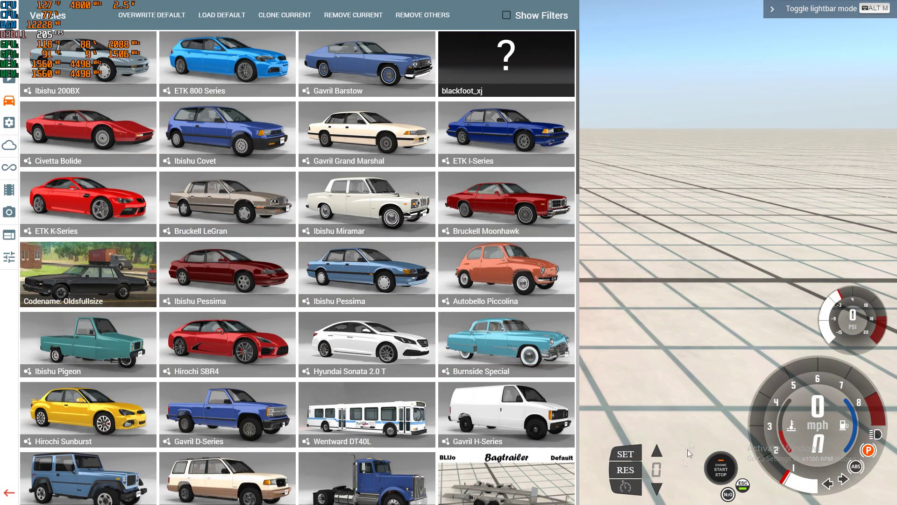
pyautogui.scroll(-5, 425, 324)
pyautogui.scroll(-5, 425, 324)
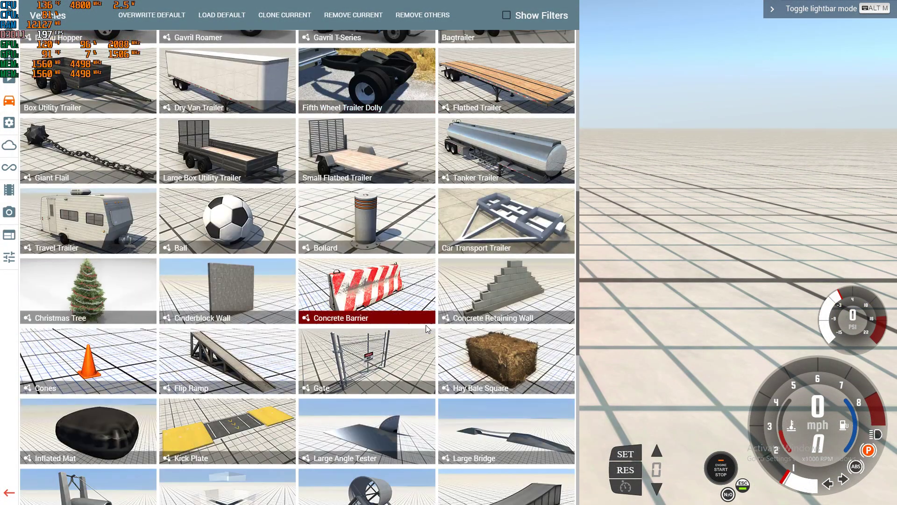
pyautogui.scroll(10, 425, 327)
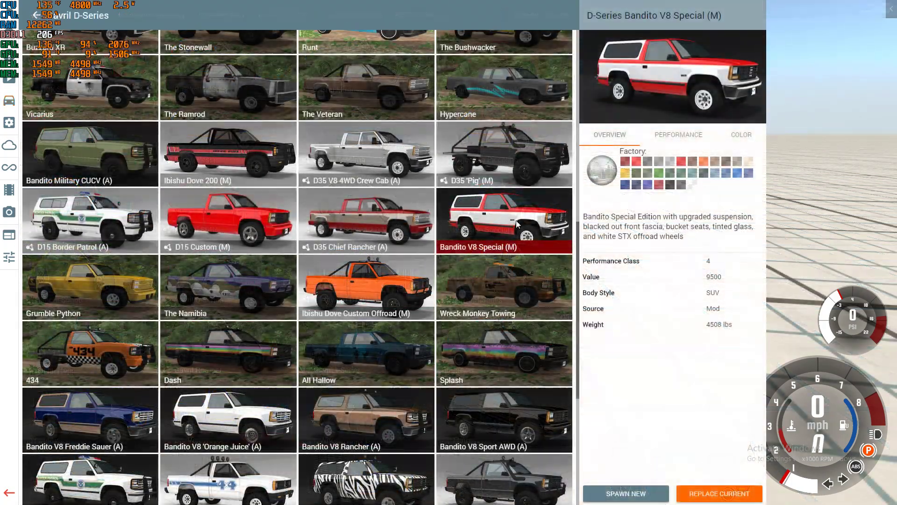
pyautogui.click(517, 224)
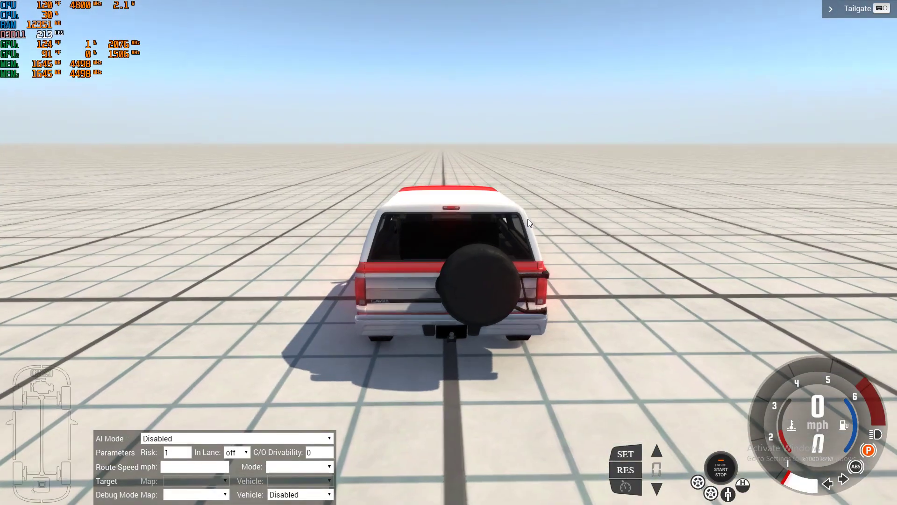
# Test-drive the Bandito across the grid map, viewing it from outside, from the driver camera and from further vehicle cameras.
pyautogui.press('Up')
pyautogui.press('Left')
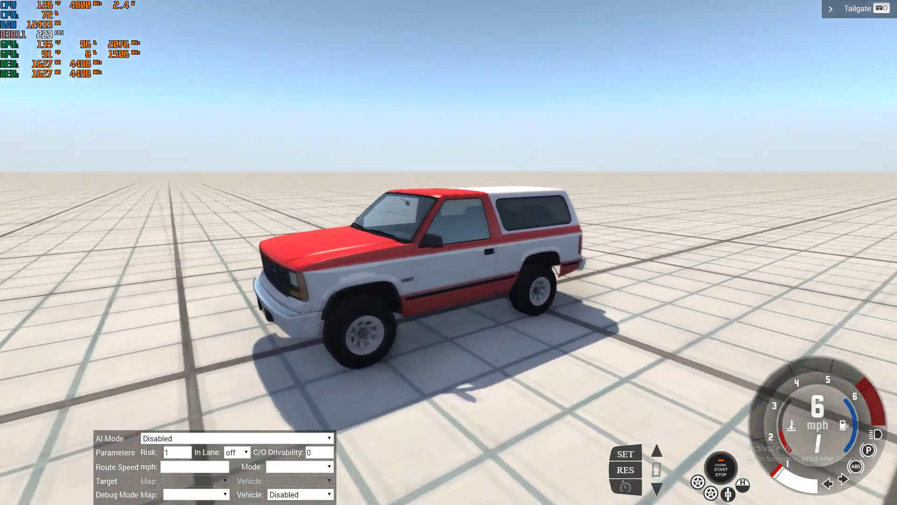
pyautogui.press('Up')
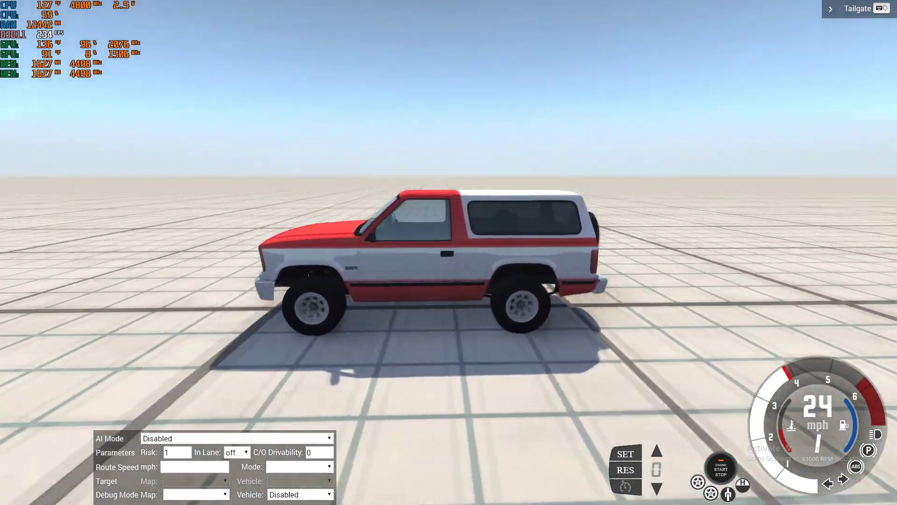
pyautogui.press('c')
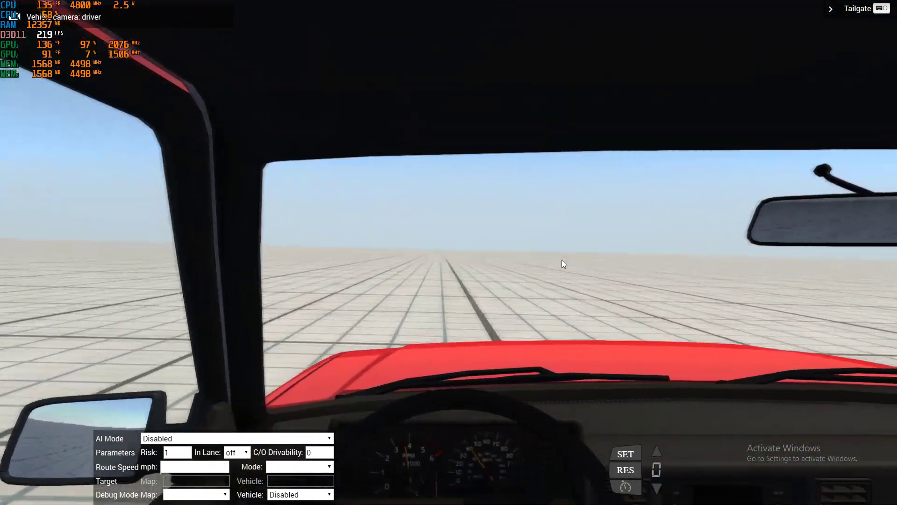
pyautogui.press('Right')
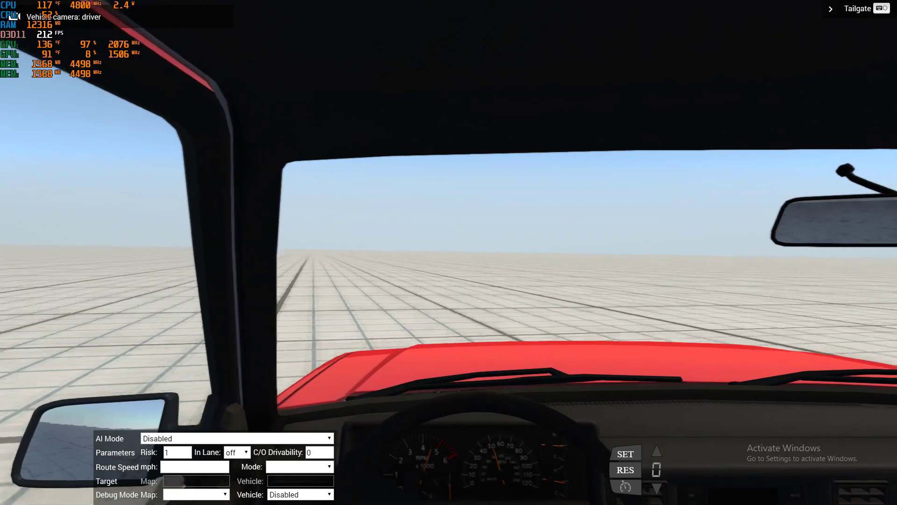
pyautogui.press('Left')
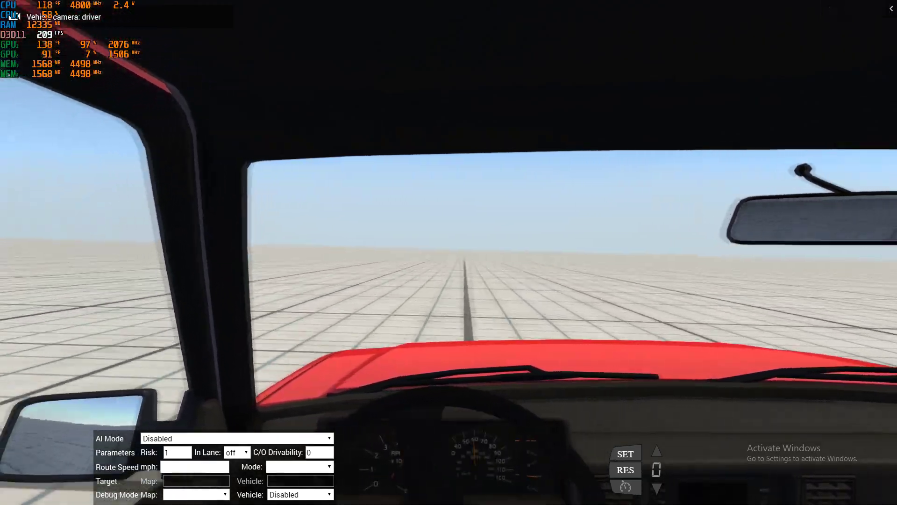
pyautogui.press('c')
pyautogui.press('c')
pyautogui.press('c')
pyautogui.press('Down')
pyautogui.press('KP_4')
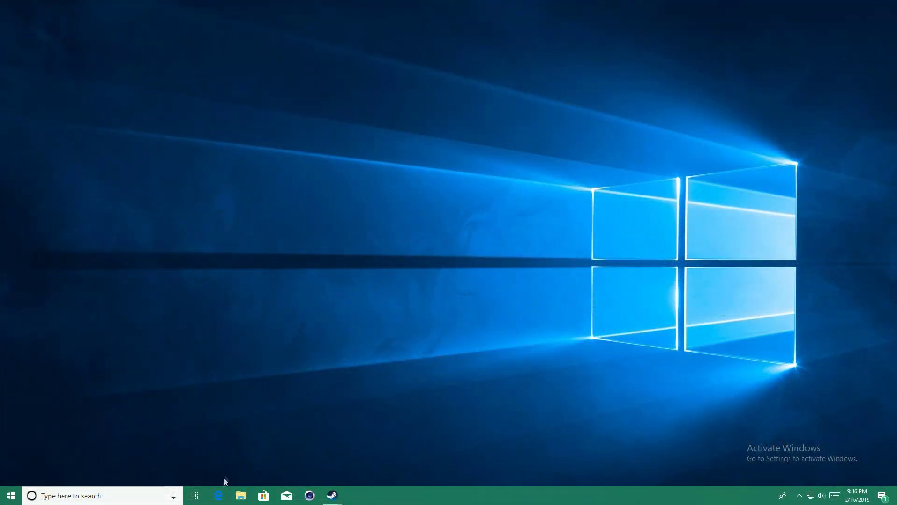
# Switch to Microsoft Edge, go to worldofmods.com and open its BeamNG Drive section.
pyautogui.click(218, 495)
pyautogui.write('world')
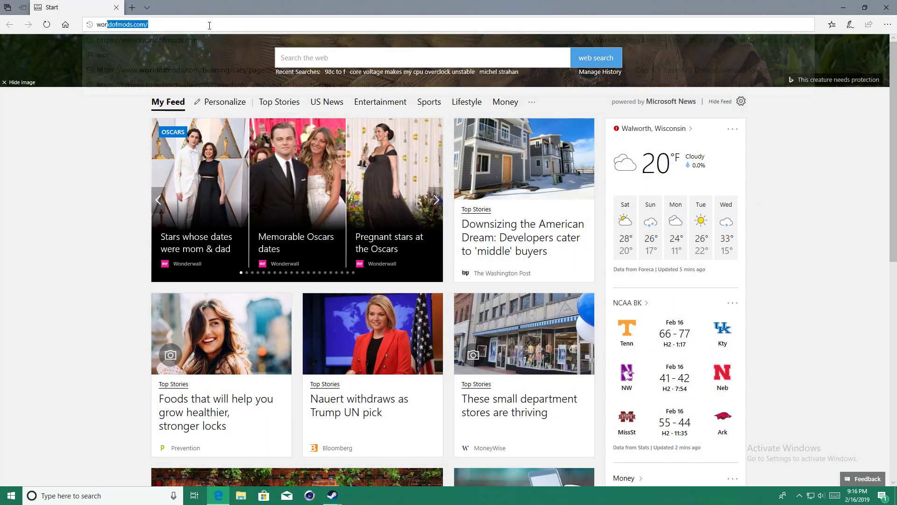
pyautogui.write('o')
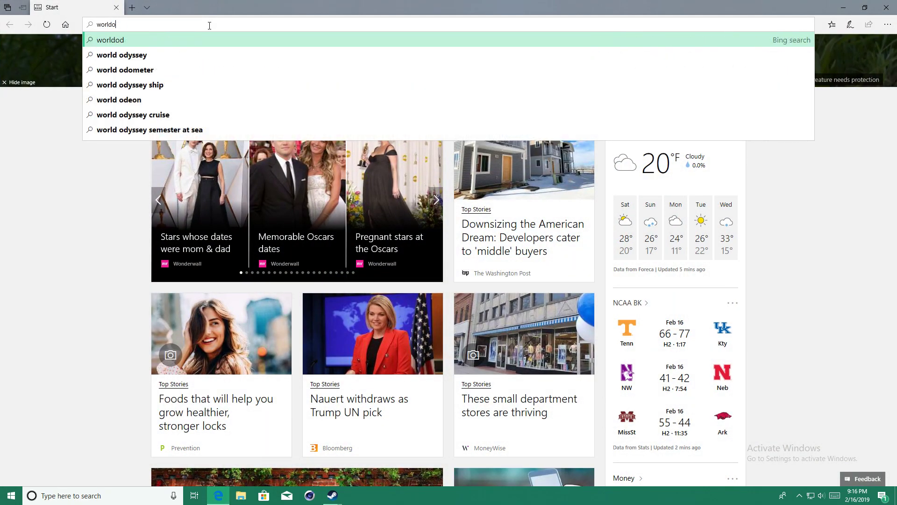
pyautogui.press('Return')
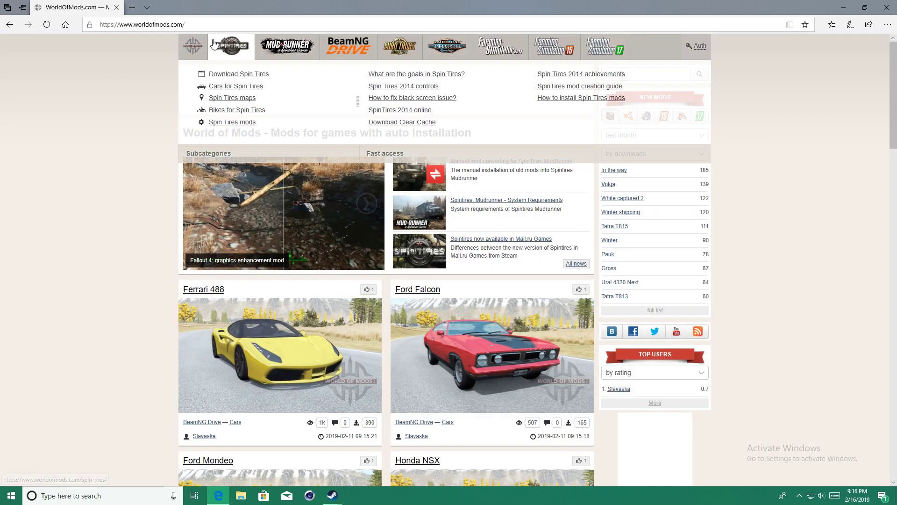
pyautogui.click(367, 50)
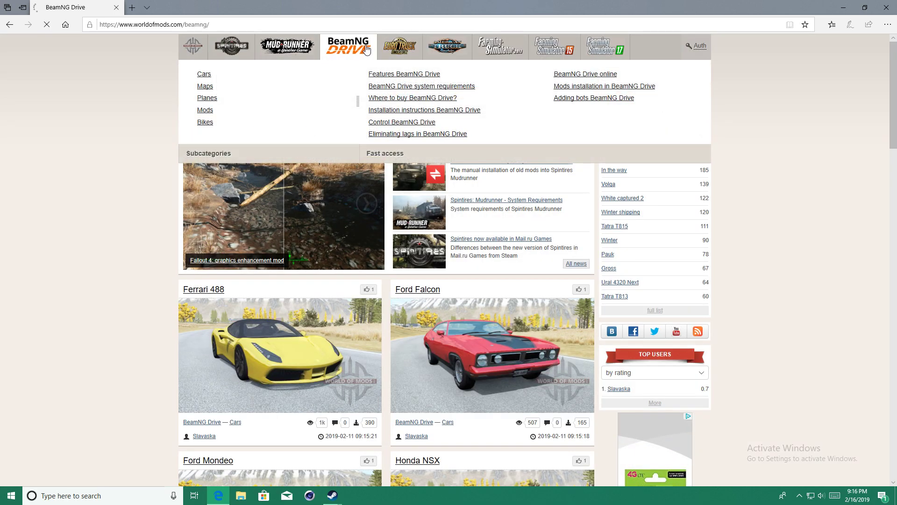
# Browse the list of BeamNG Drive mods and open the Ferrari 488 page.
pyautogui.scroll(-5, 347, 267)
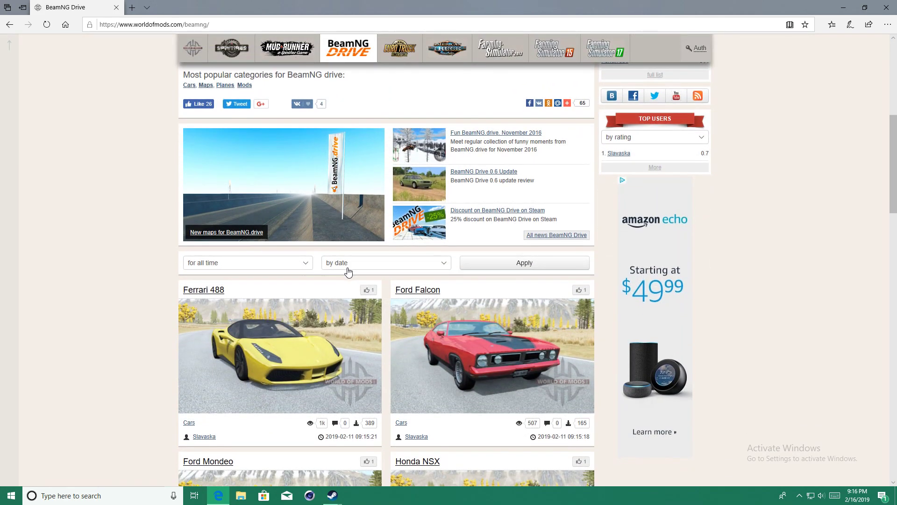
pyautogui.scroll(-5, 348, 271)
pyautogui.scroll(-3, 251, 278)
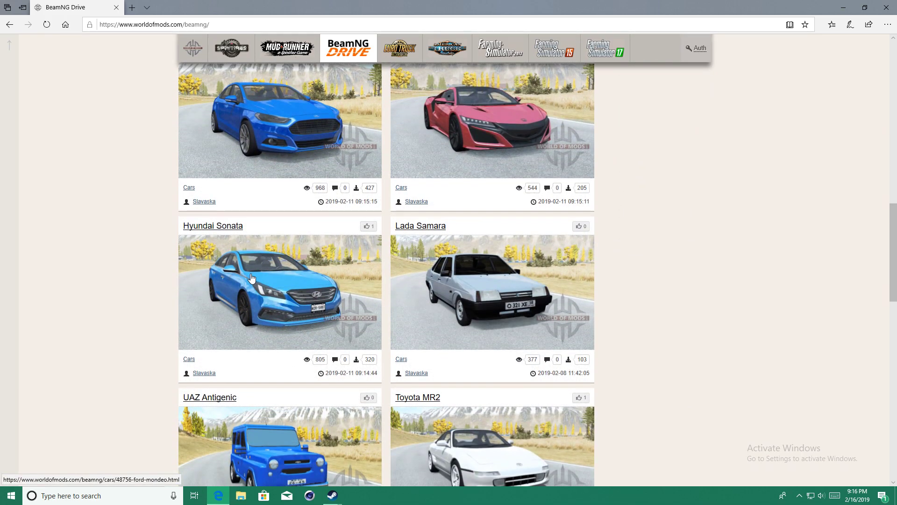
pyautogui.scroll(1, 252, 277)
pyautogui.scroll(2, 213, 131)
pyautogui.scroll(2, 213, 131)
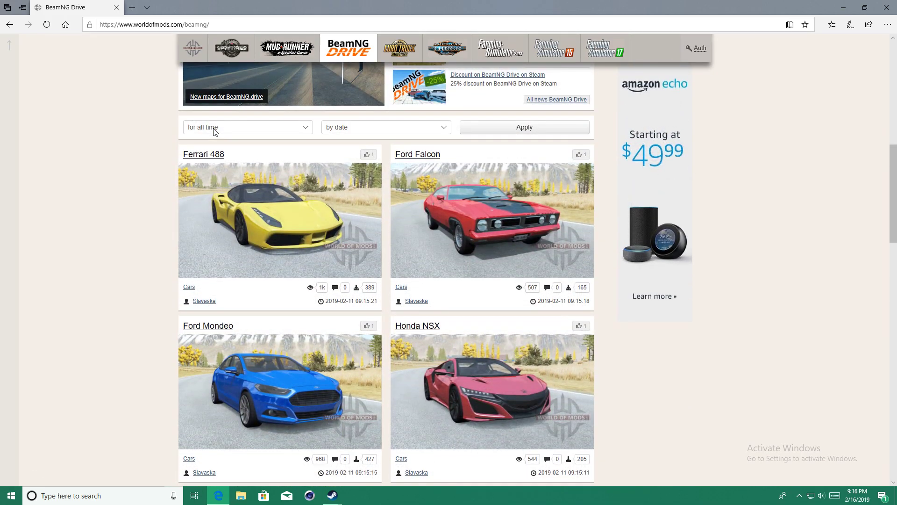
pyautogui.click(210, 156)
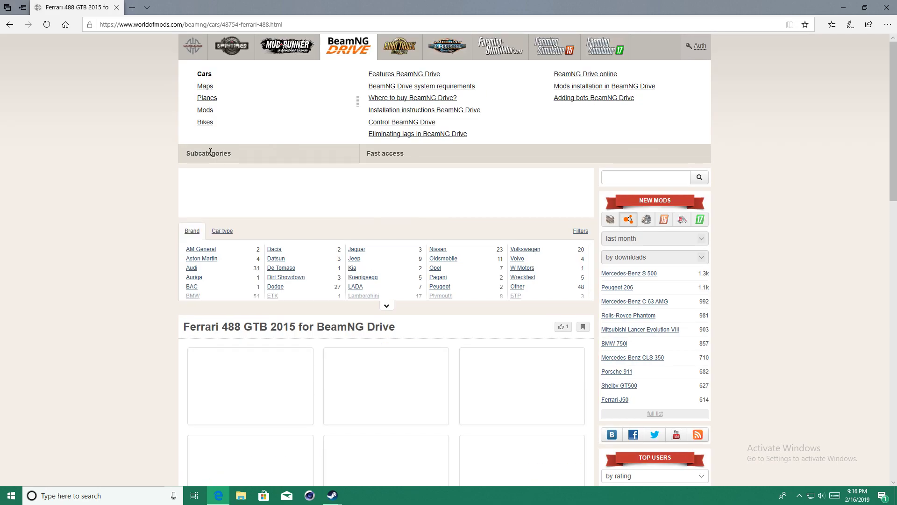
# Download 48754-ferrari-488.zip from the mod page's server link and open the finished archive.
pyautogui.scroll(-4, 210, 155)
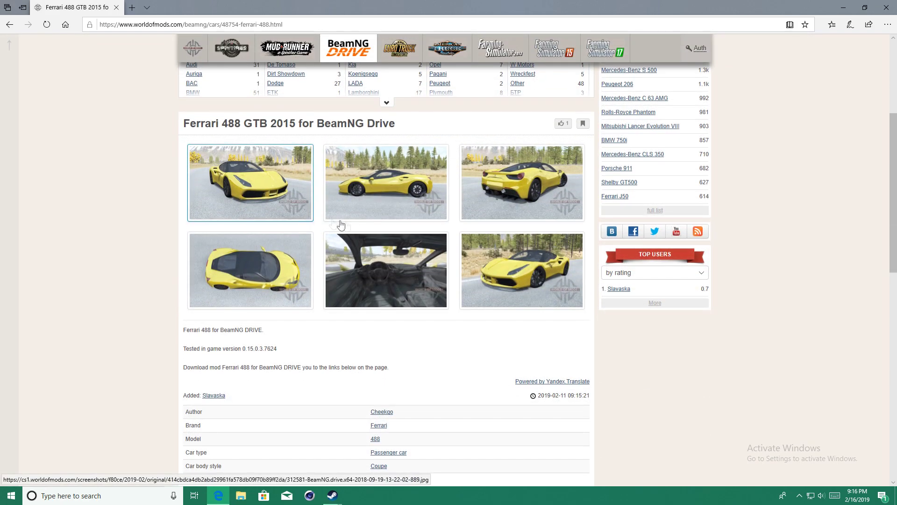
pyautogui.scroll(-2, 365, 229)
pyautogui.scroll(-11, 377, 334)
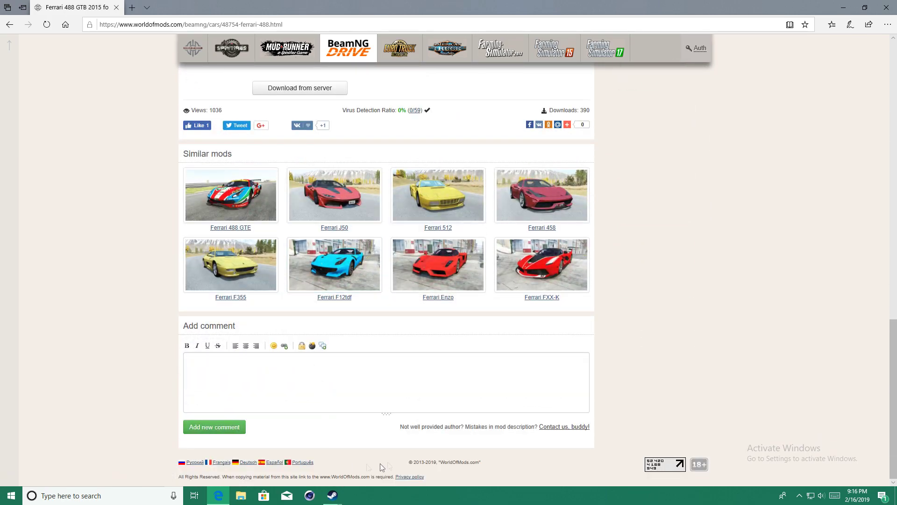
pyautogui.scroll(7, 431, 428)
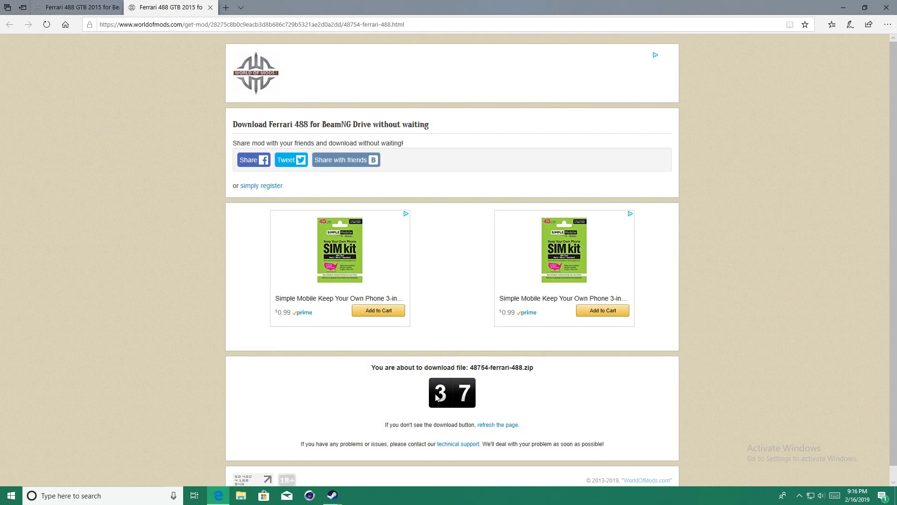
pyautogui.scroll(-1, 437, 397)
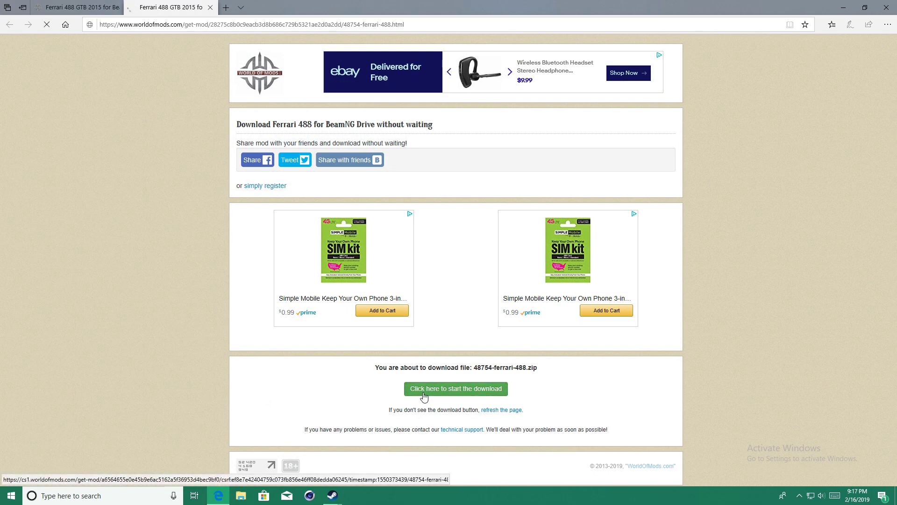
pyautogui.click(517, 471)
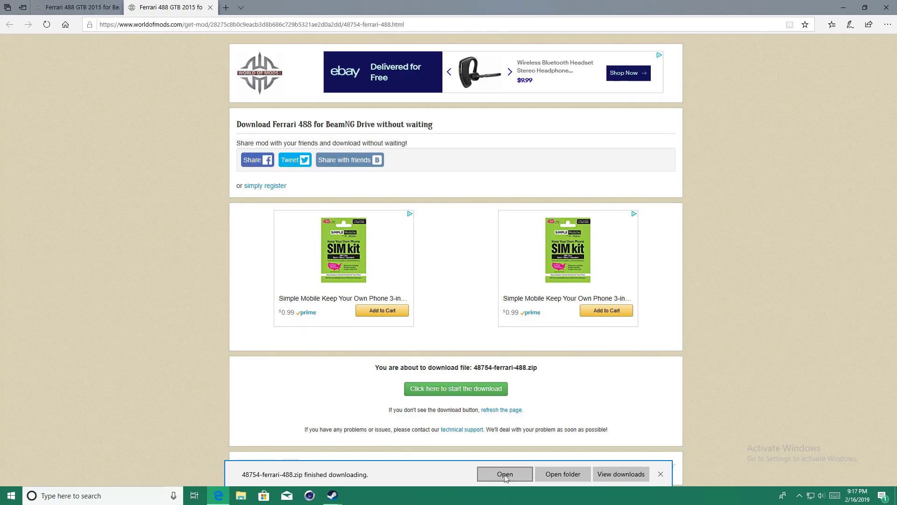
pyautogui.click(519, 473)
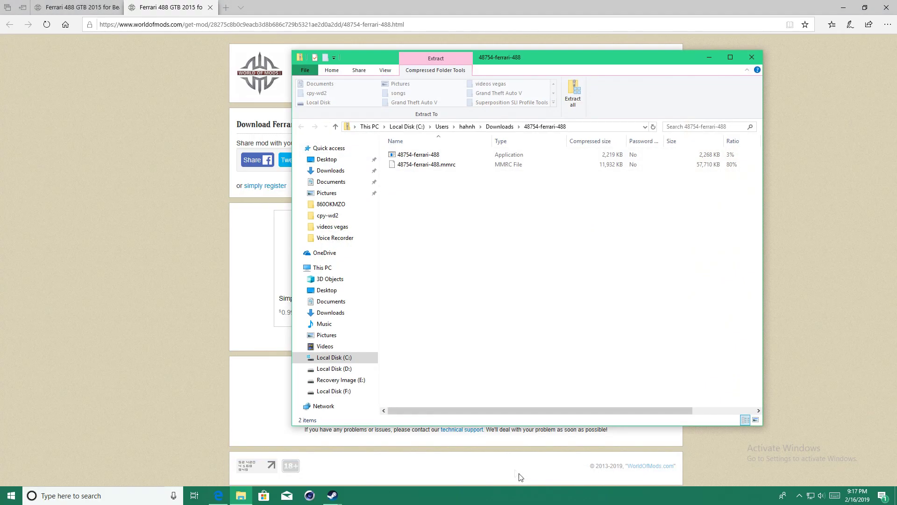
# Extract all files from the archive, run the 48754-ferrari-488 installer and allow it to make changes to the device.
pyautogui.doubleClick(425, 159)
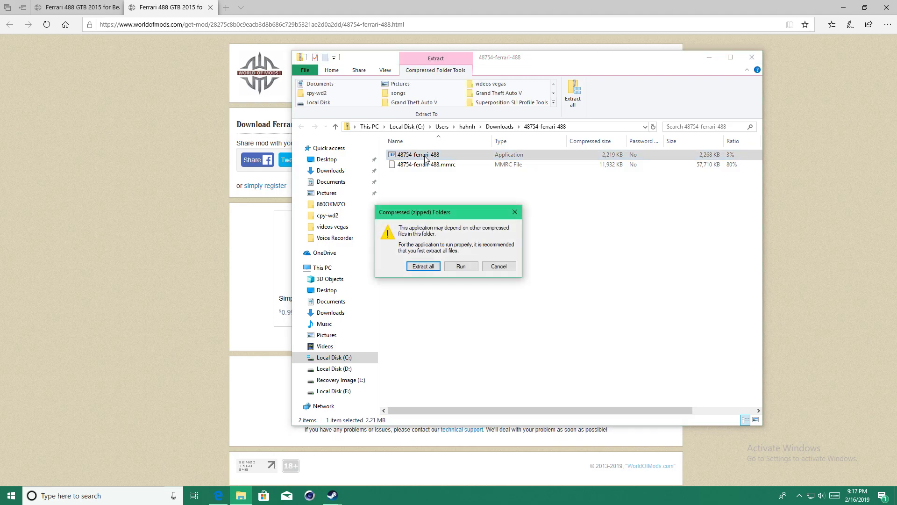
pyautogui.click(425, 267)
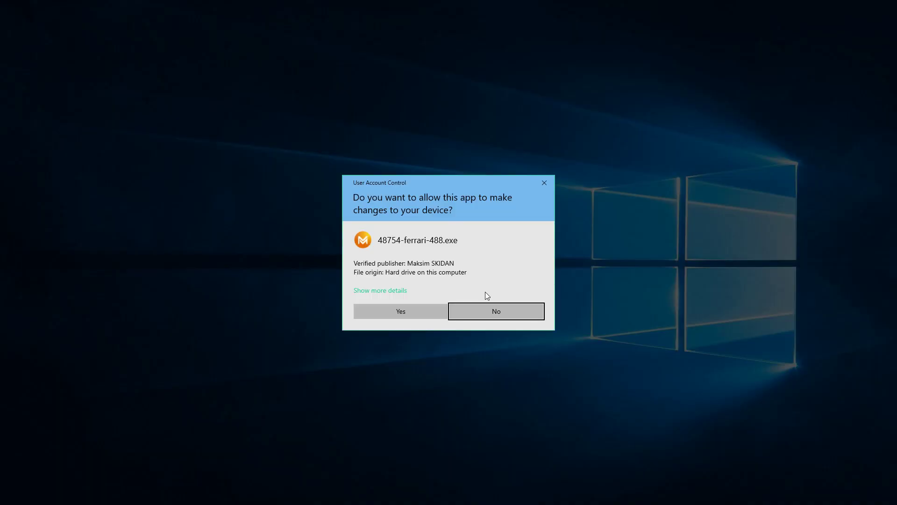
pyautogui.click(413, 317)
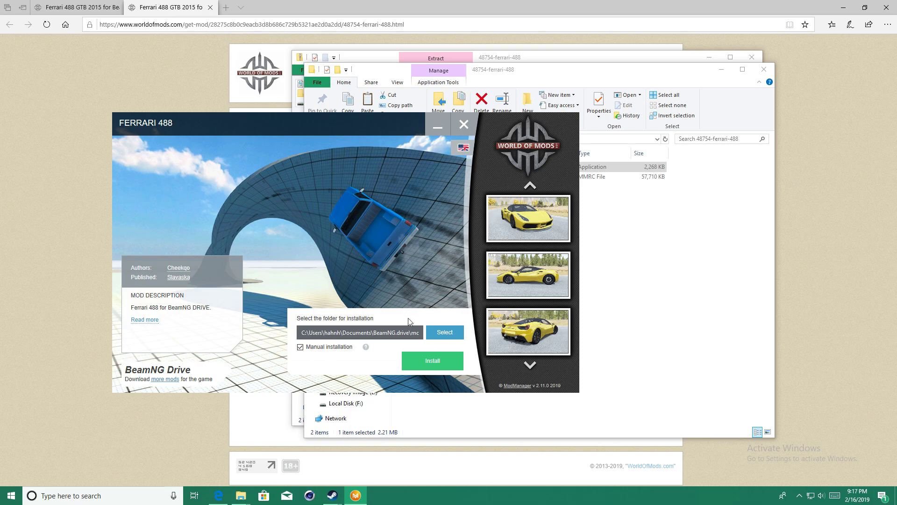
# Set the Desktop as the installation folder and unpack the Ferrari 488 mod there with Manual installation enabled.
pyautogui.click(446, 334)
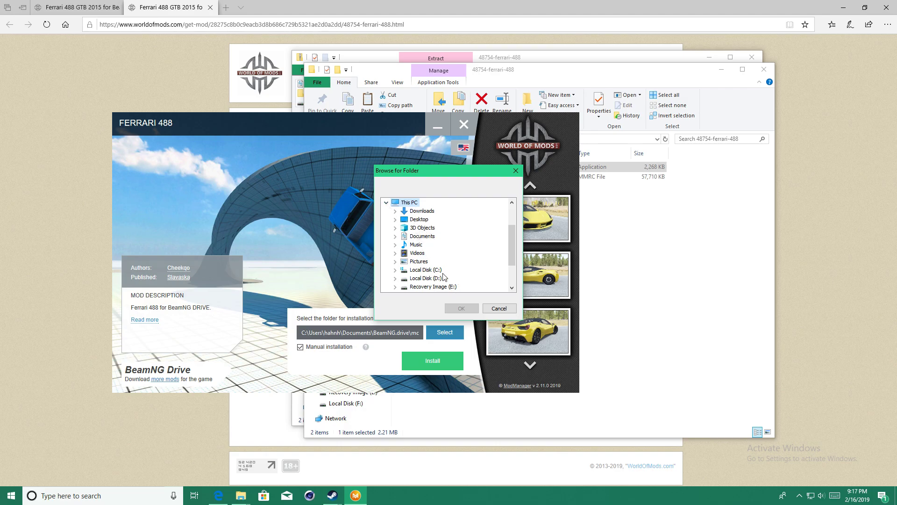
pyautogui.click(491, 309)
pyautogui.click(441, 330)
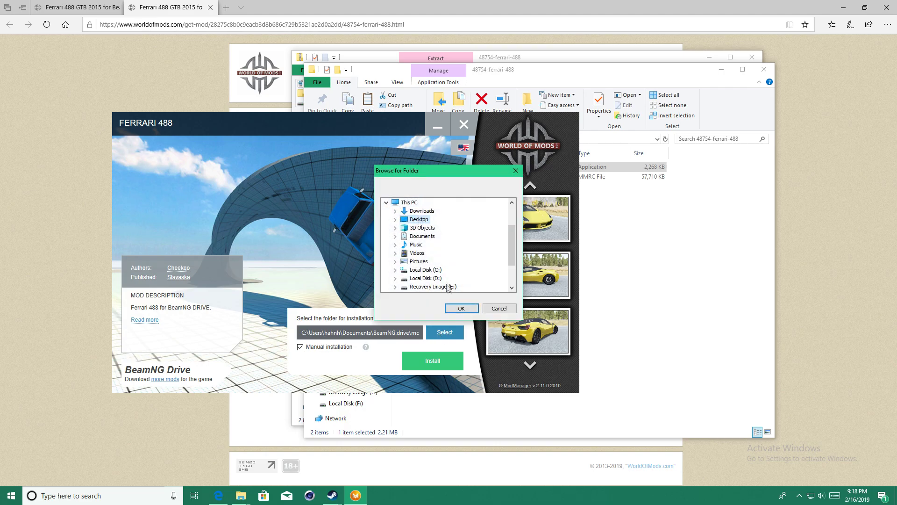
pyautogui.click(461, 309)
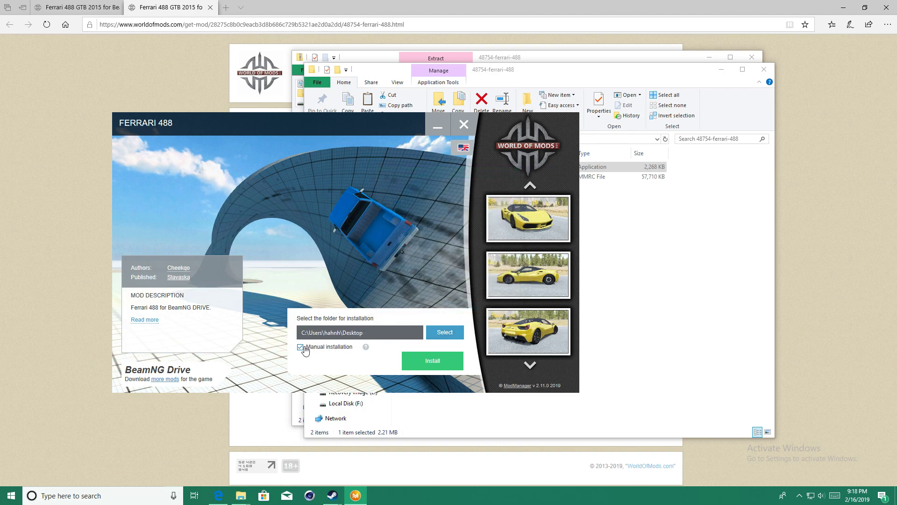
pyautogui.click(428, 361)
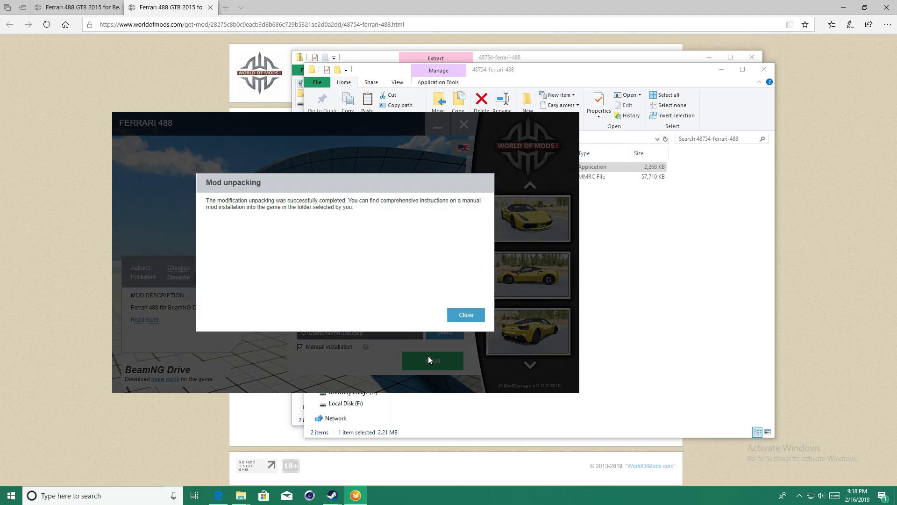
# Close the mod unpacking message, go to the desktop and turn on the display of desktop icons.
pyautogui.click(468, 316)
pyautogui.click(894, 495)
pyautogui.rightClick(648, 324)
pyautogui.click(542, 270)
pyautogui.rightClick(535, 265)
pyautogui.moveTo(559, 276)
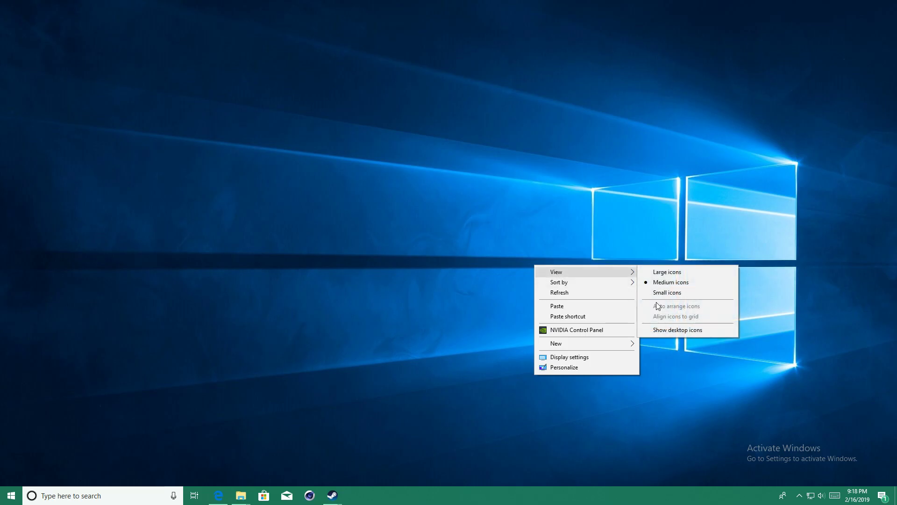
pyautogui.click(668, 330)
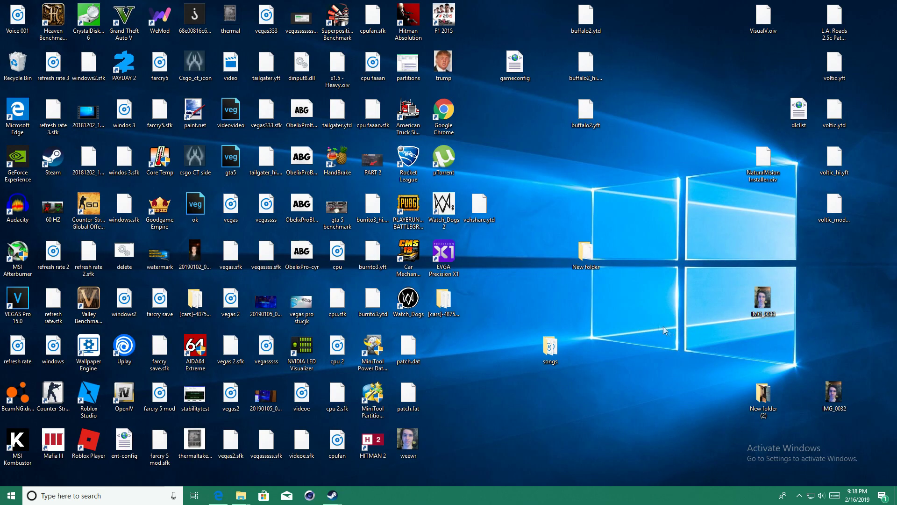
# Open the unpacked [cars]-48754-ferrari-488 folder from the desktop and hide the desktop icons again.
pyautogui.doubleClick(448, 320)
pyautogui.rightClick(498, 45)
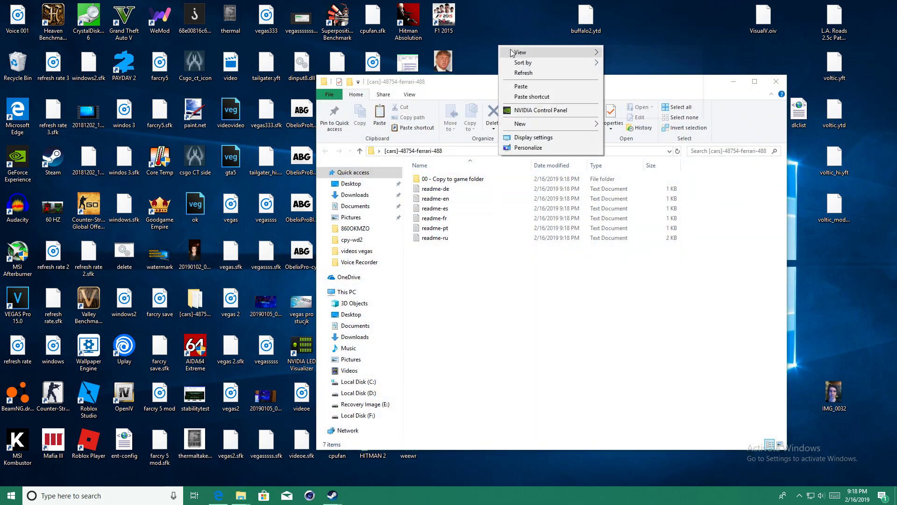
pyautogui.moveTo(551, 52)
pyautogui.click(630, 110)
# Go into 00 - Copy to game folder, open its vehicles folder and select the 488gtb folder.
pyautogui.doubleClick(477, 180)
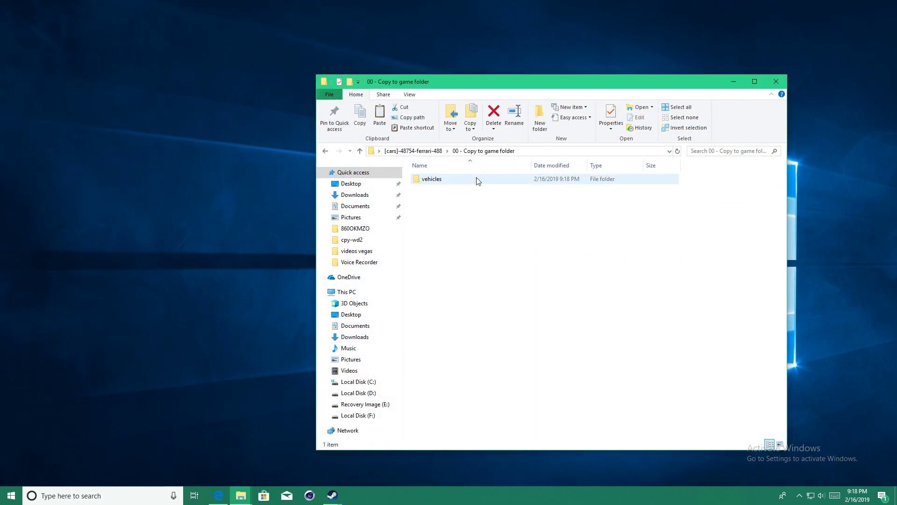
pyautogui.doubleClick(435, 179)
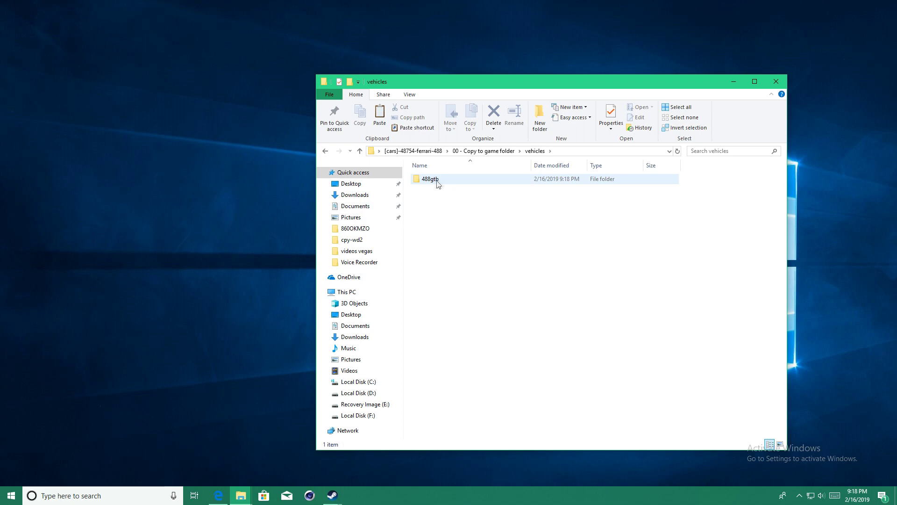
pyautogui.click(434, 182)
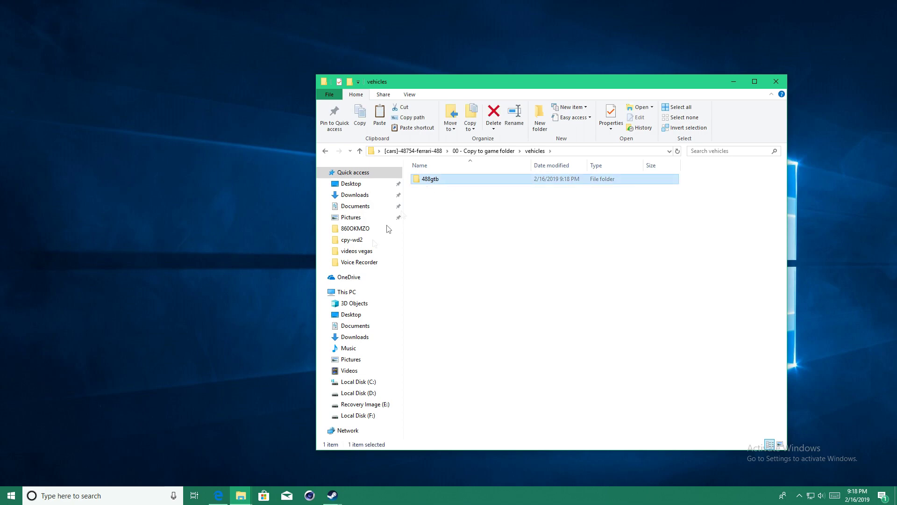
# In the archive's File Explorer window, browse to Local Disk (C:) > Program Files (x86) > Steam > steamapps > common > BeamNG.drive > vehicles.
pyautogui.click(242, 501)
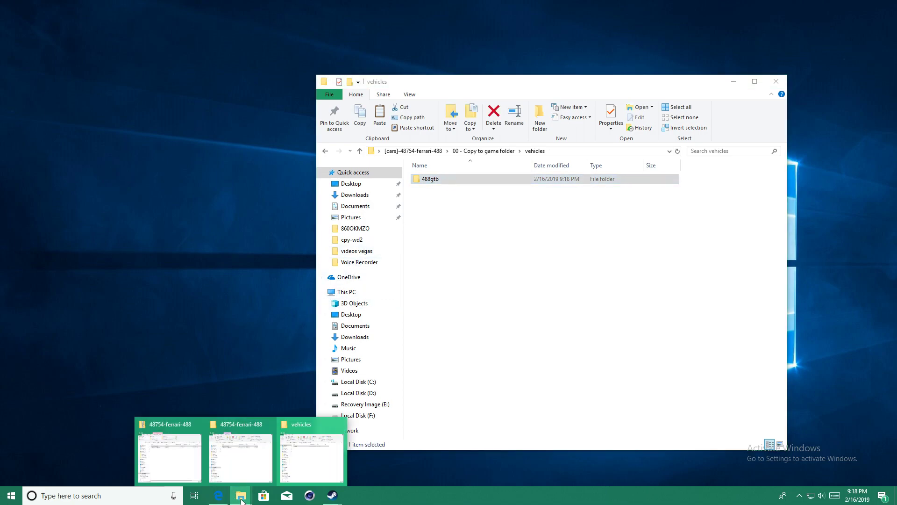
pyautogui.click(198, 447)
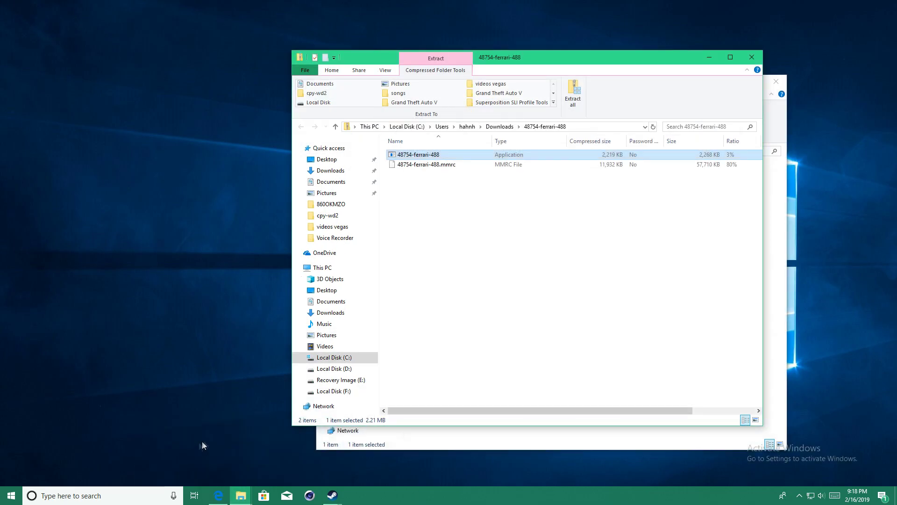
pyautogui.click(327, 271)
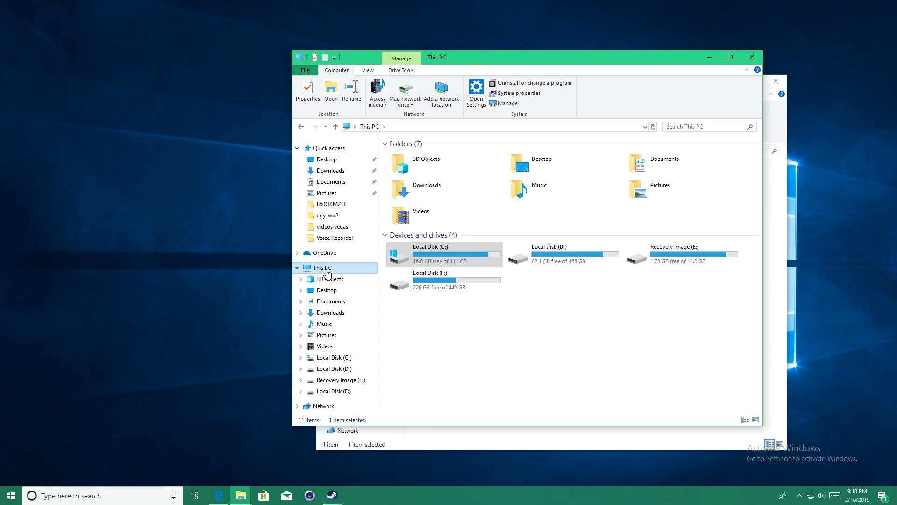
pyautogui.doubleClick(439, 264)
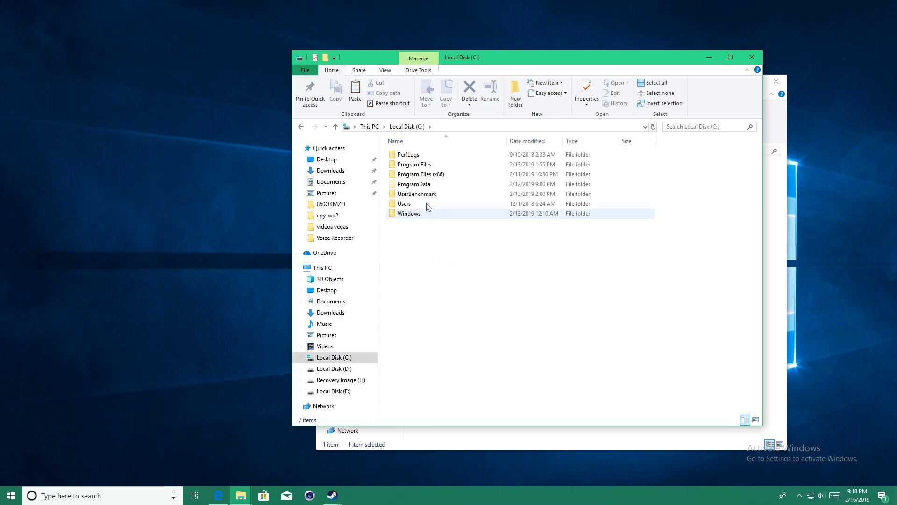
pyautogui.click(428, 175)
pyautogui.doubleClick(427, 175)
pyautogui.scroll(-2, 425, 286)
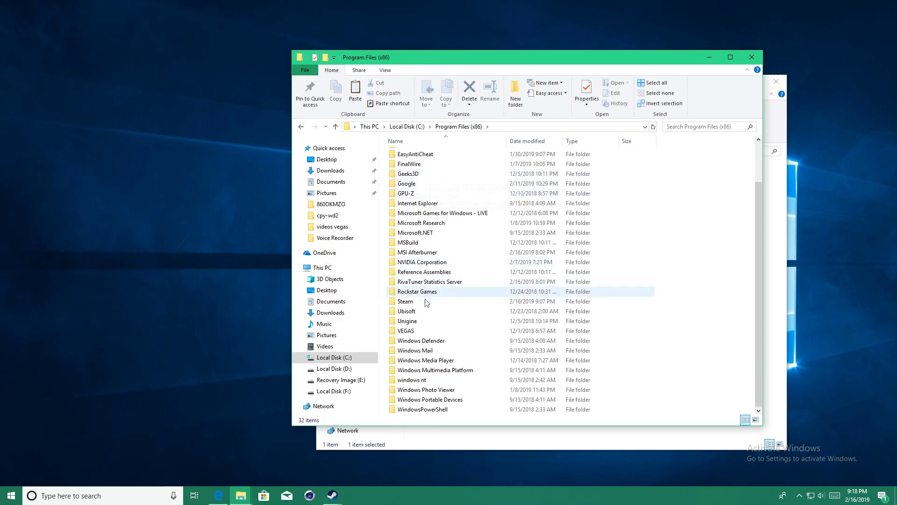
pyautogui.doubleClick(416, 301)
pyautogui.scroll(-2, 420, 243)
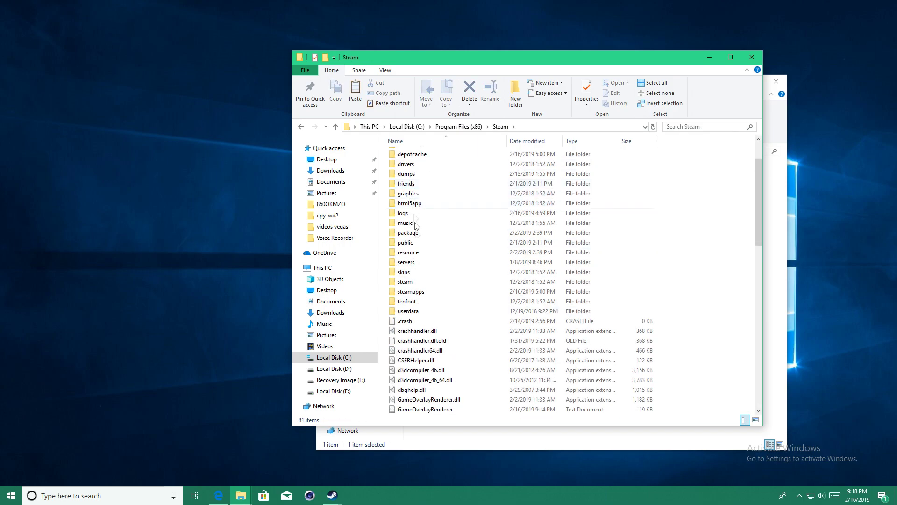
pyautogui.doubleClick(404, 291)
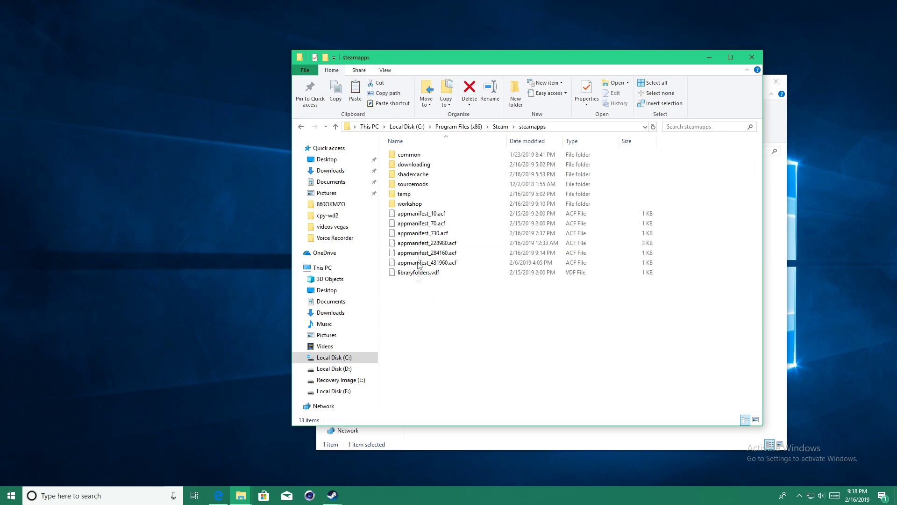
pyautogui.doubleClick(411, 155)
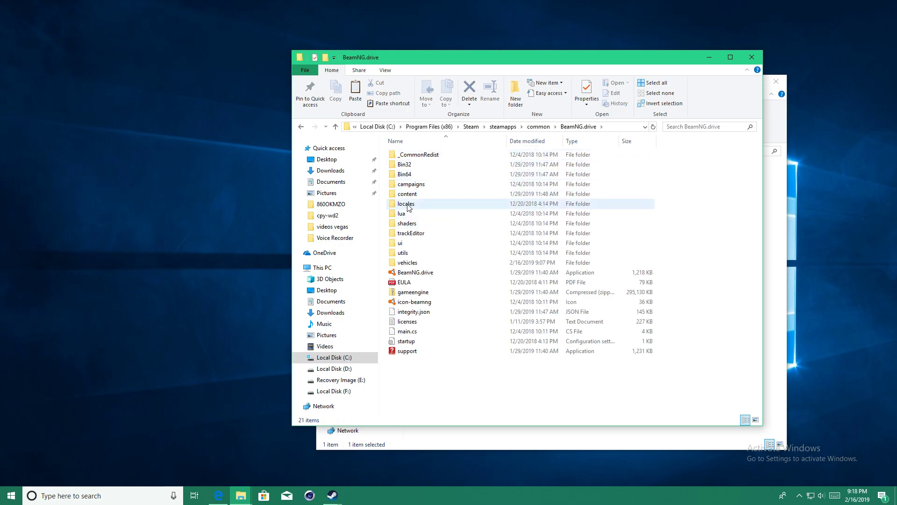
pyautogui.doubleClick(406, 262)
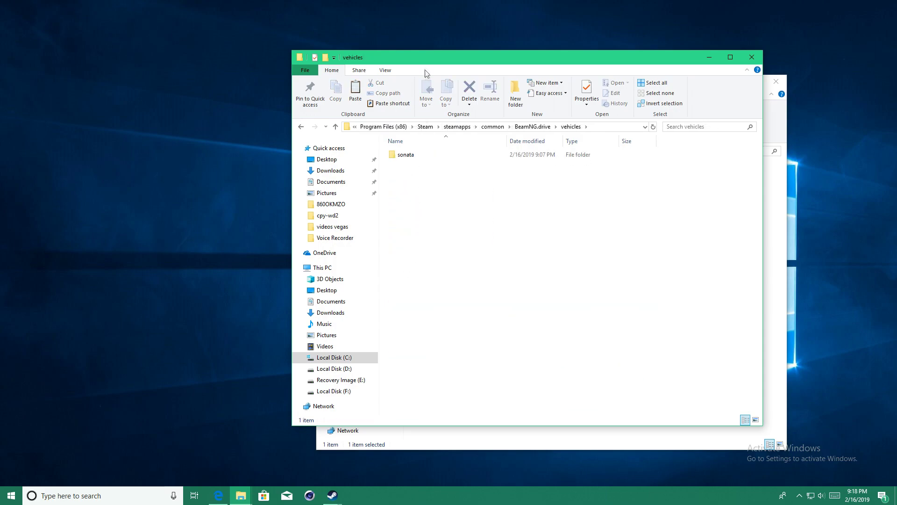
# Place the two vehicles windows side by side and move the 488gtb folder into the BeamNG.drive vehicles folder.
pyautogui.moveTo(426, 73); pyautogui.dragTo(222, 116)
pyautogui.click(617, 267)
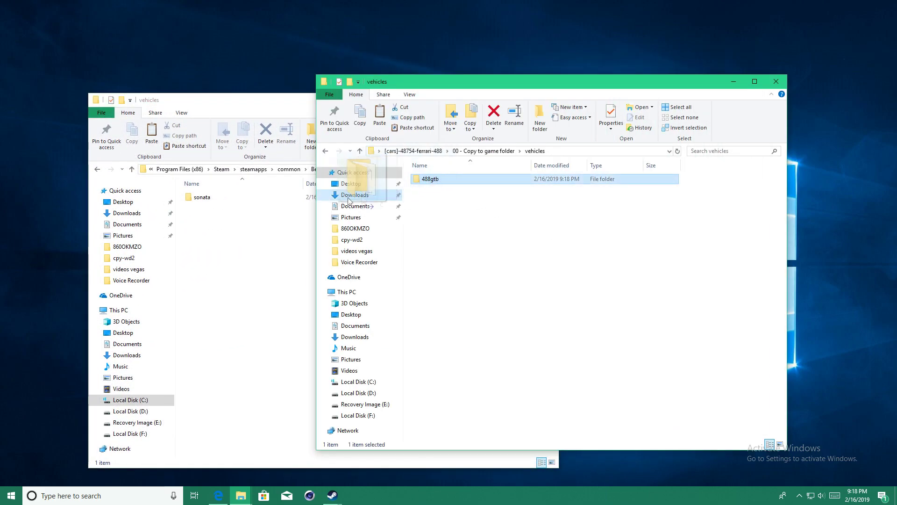
pyautogui.moveTo(233, 266); pyautogui.dragTo(233, 266)
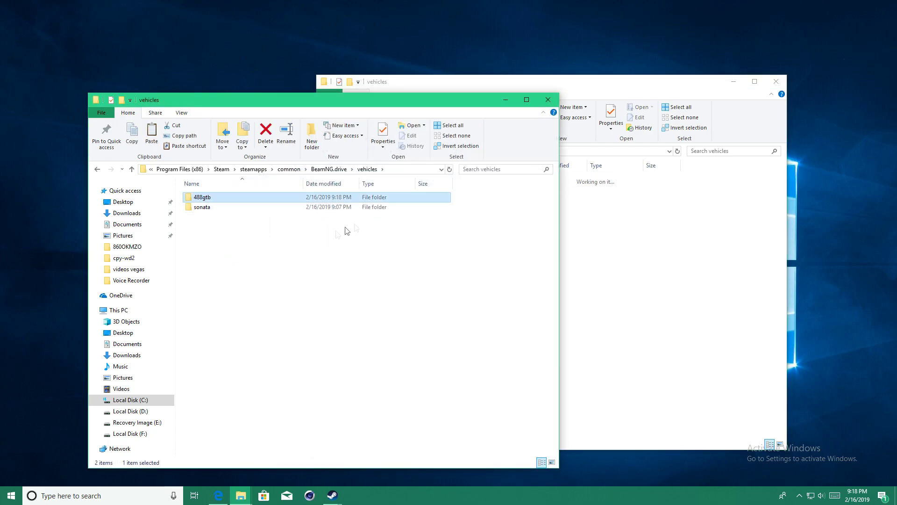
# Minimize both vehicles folder windows and switch to the Steam library window.
pyautogui.click(505, 100)
pyautogui.click(733, 84)
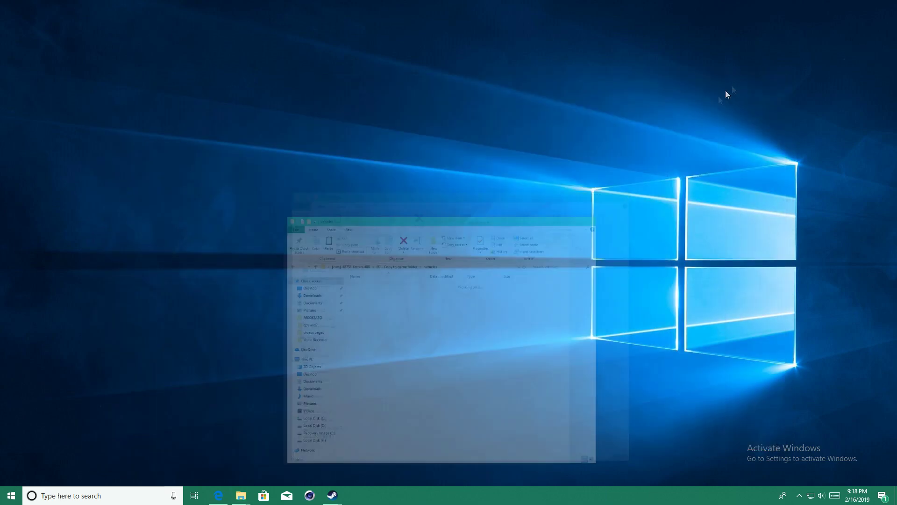
pyautogui.moveTo(333, 497)
pyautogui.click(261, 450)
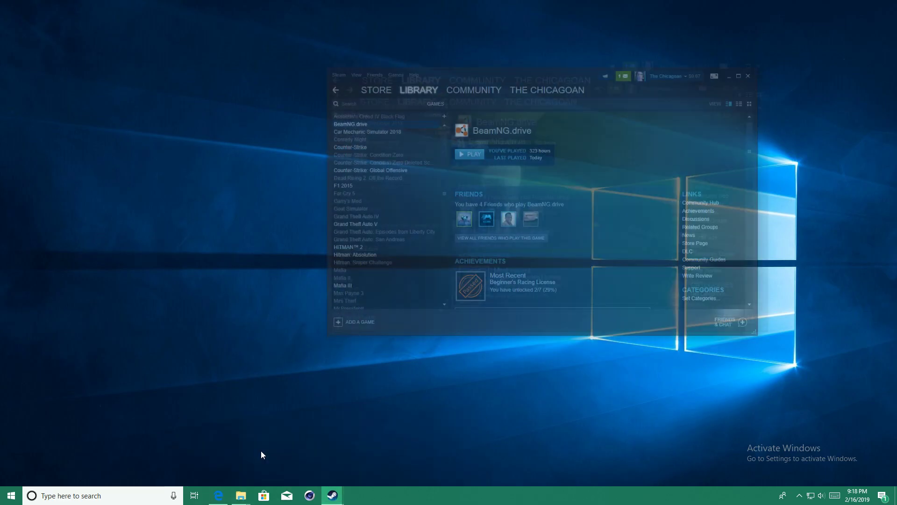